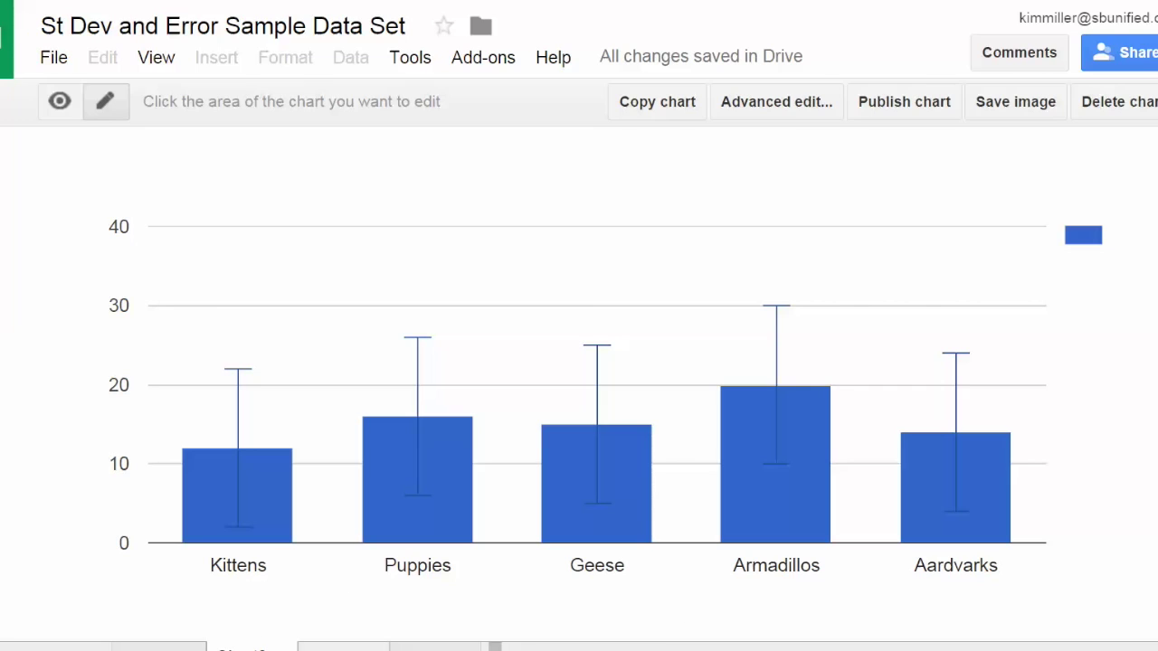
Step: View the finished Favorite Animals of 8th Graders chart, then go back to the animal data sheet
left_click(344, 648)
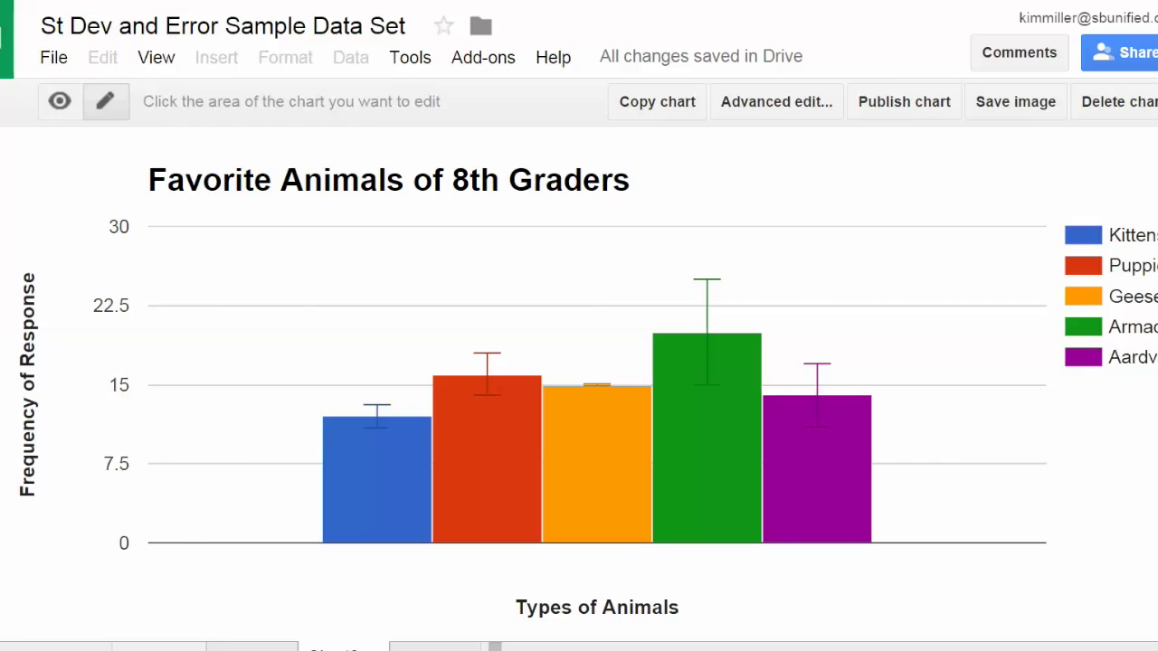
key("ctrl+Page_Up")
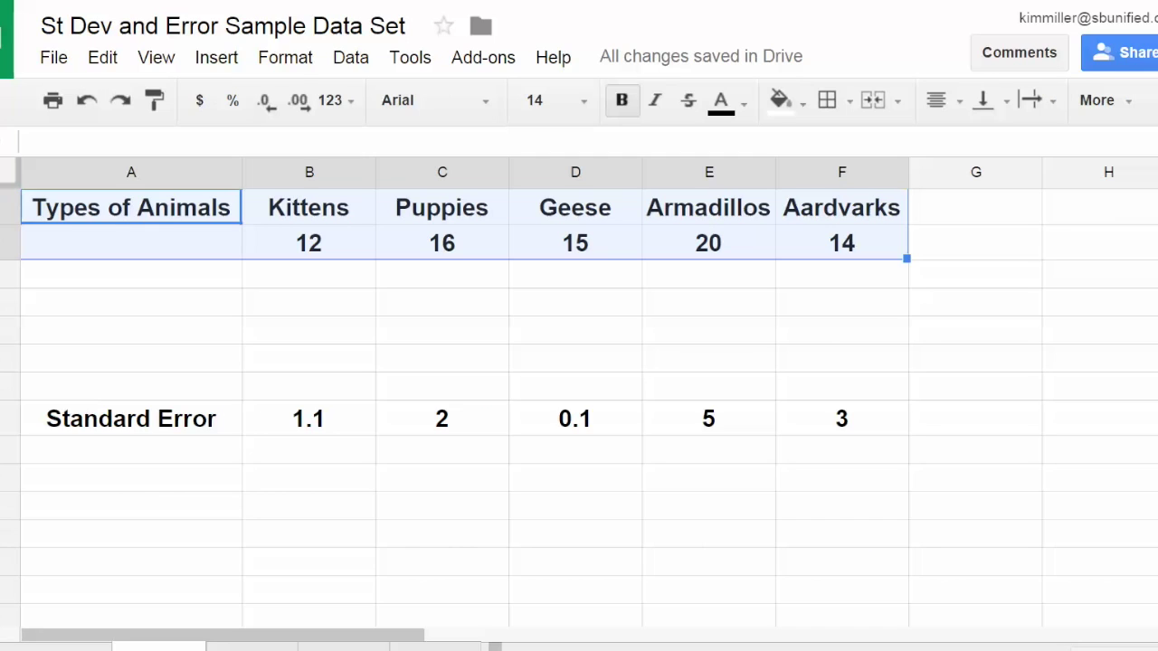
Step: Select the two-row table from Types of Animals across to Aardvarks, including the counts
left_click(519, 312)
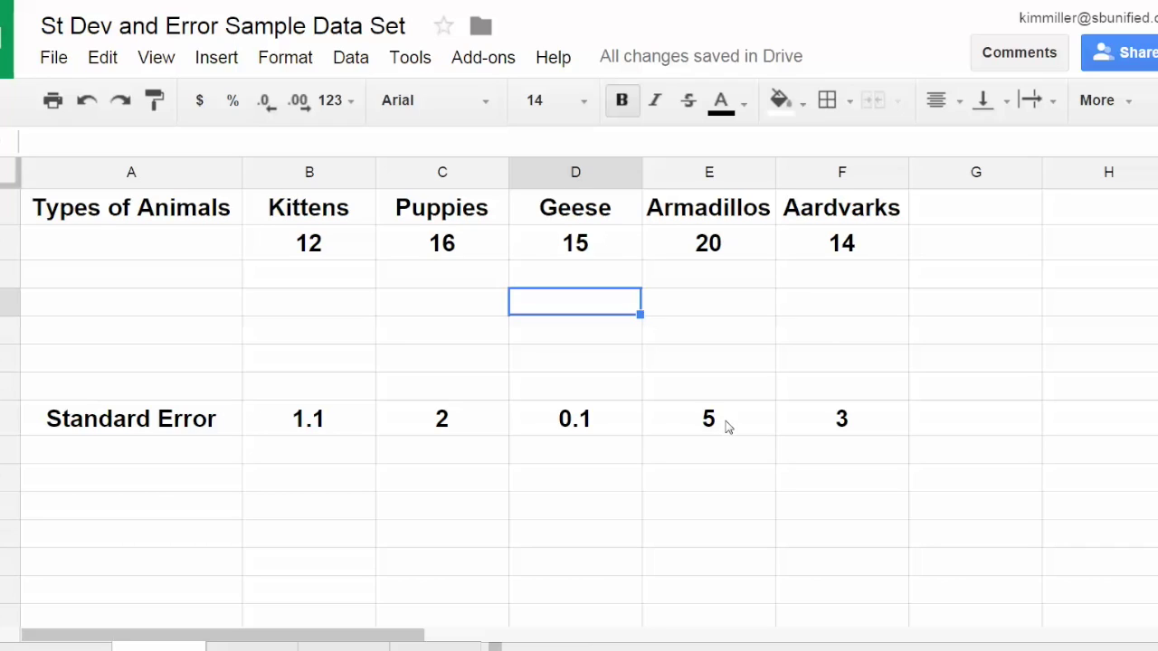
left_click(337, 210)
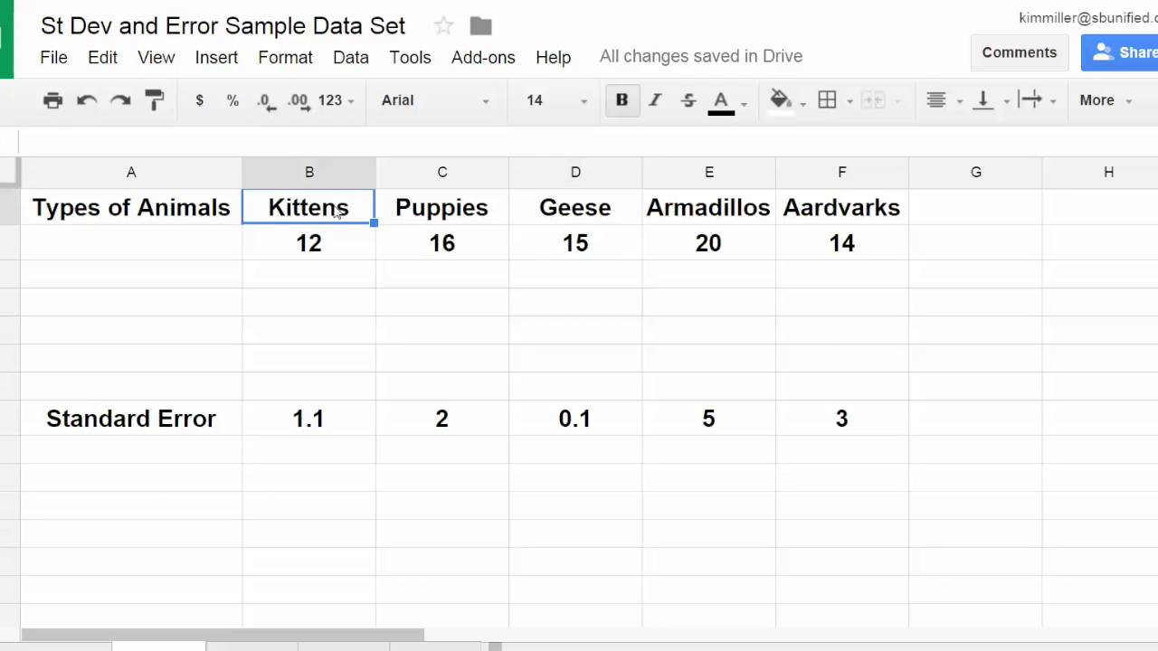
left_click_drag(336, 210, 714, 240)
left_click_drag(799, 245, 804, 250)
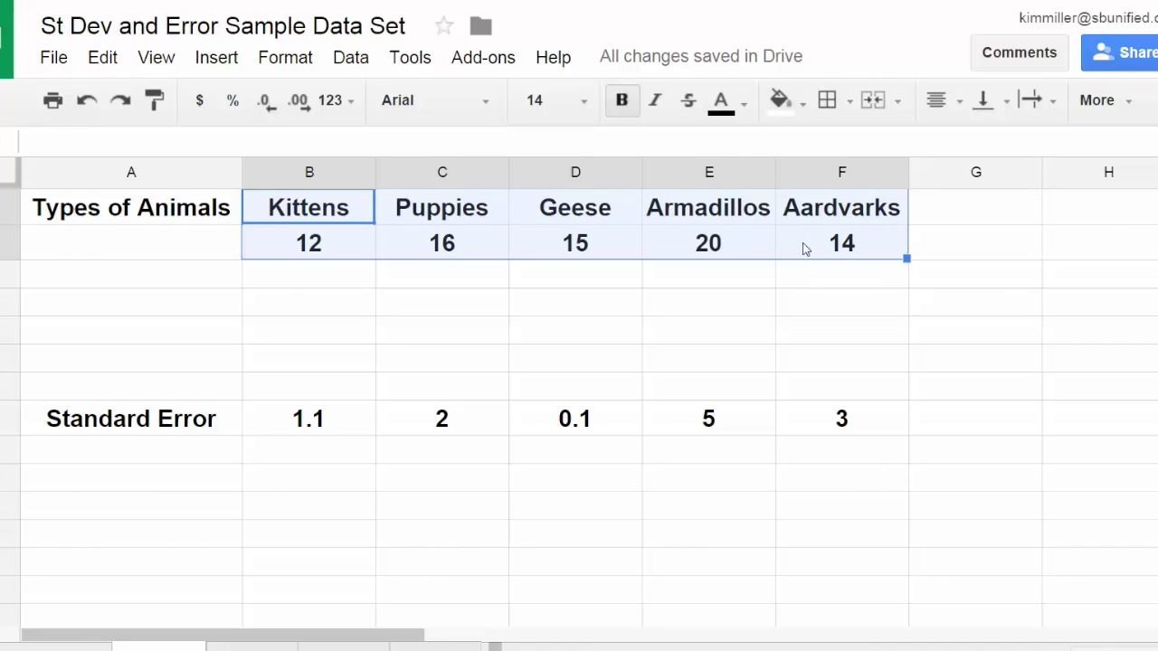
left_click(463, 310)
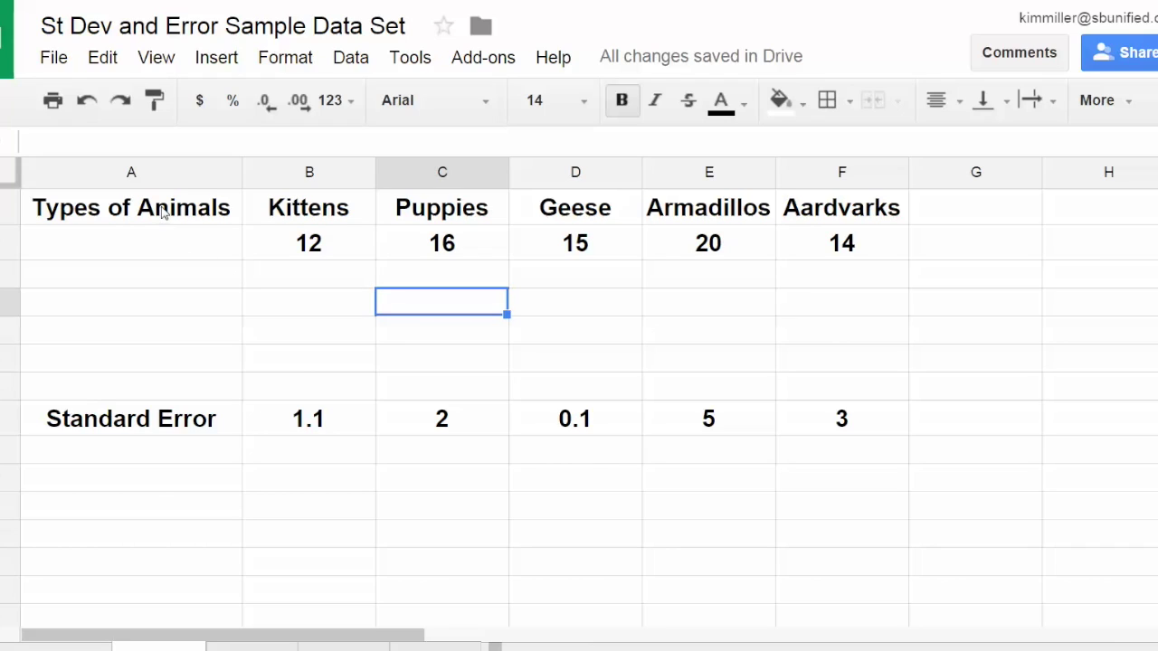
left_click(132, 212)
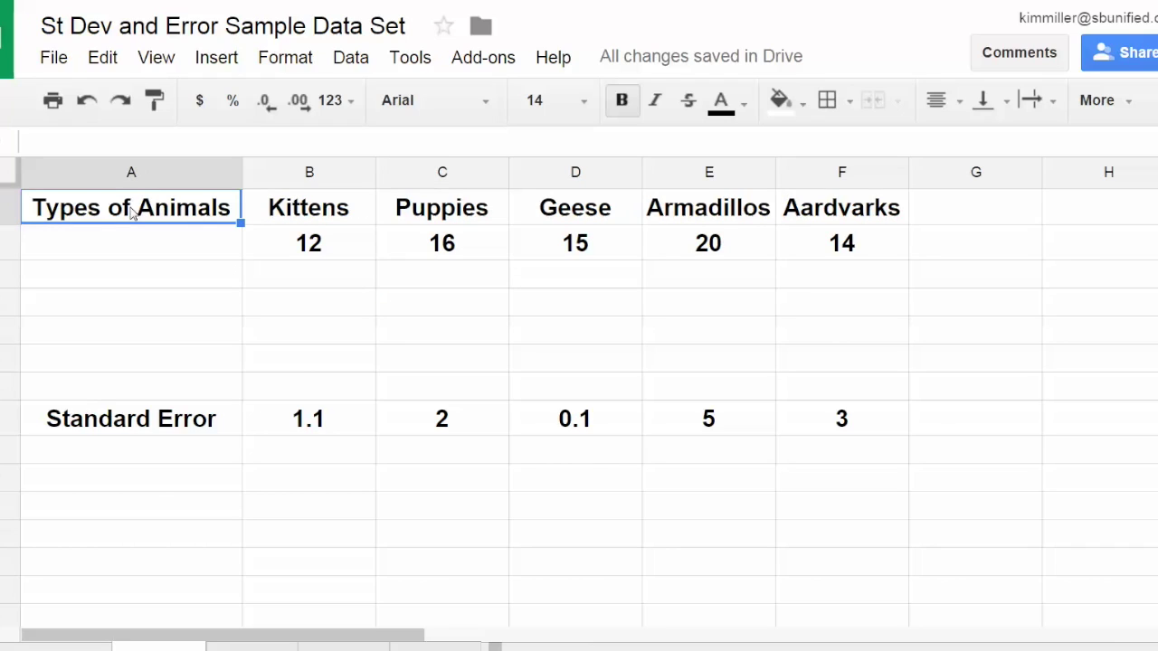
left_click(172, 242, "shift")
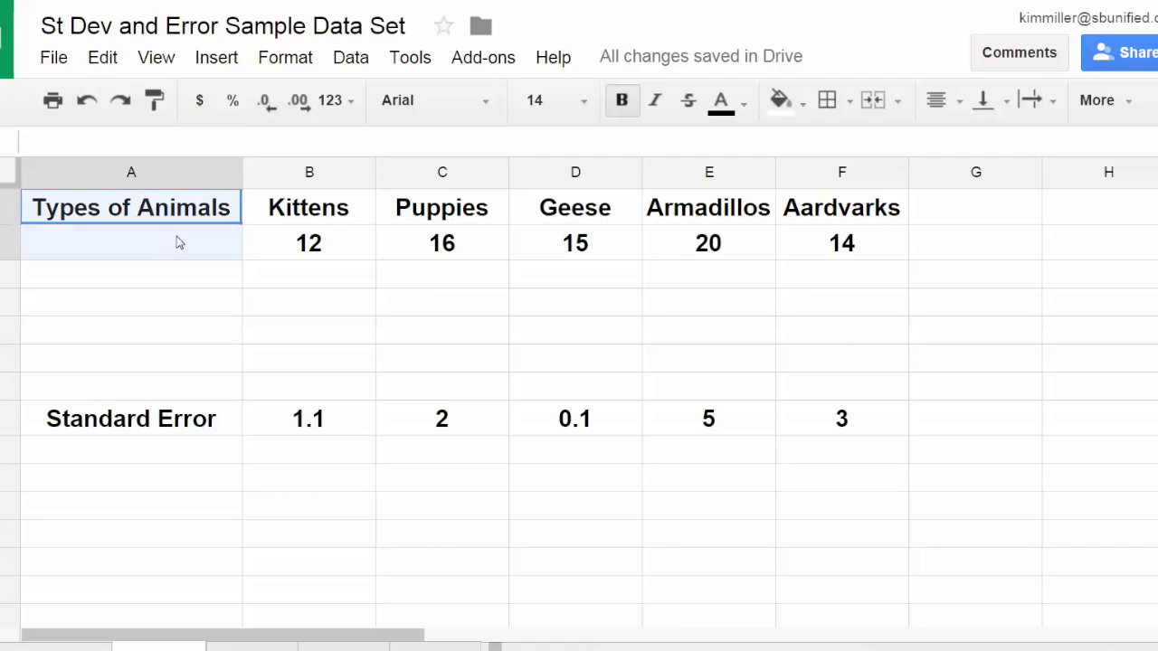
left_click_drag(178, 242, 586, 250)
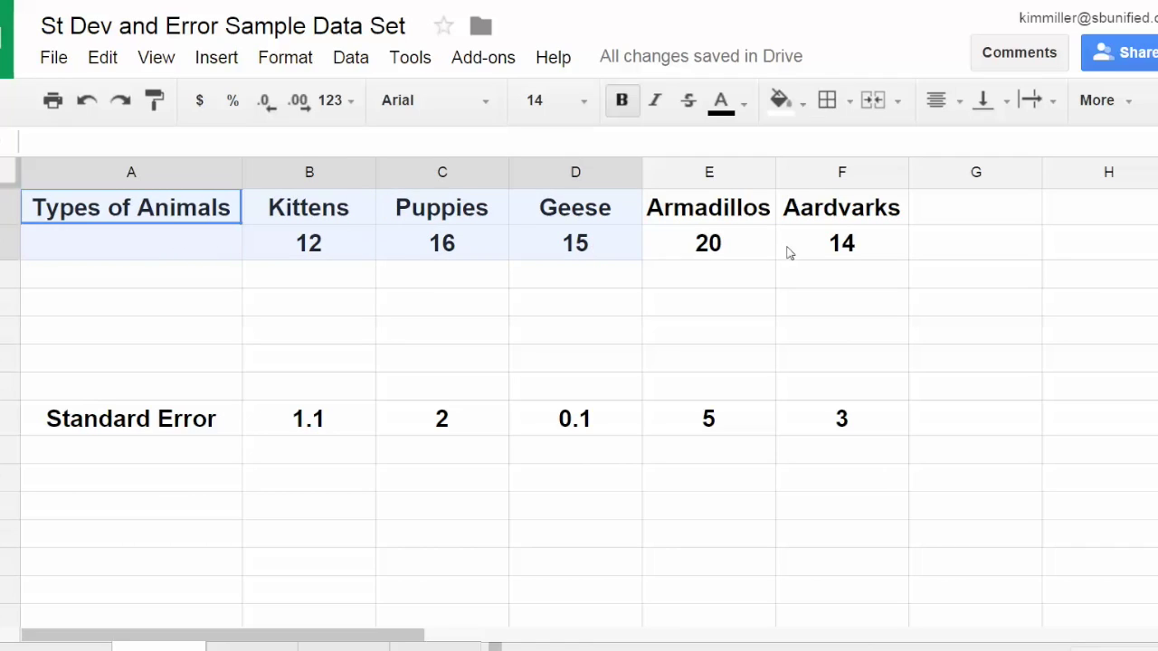
left_click(830, 246, "shift")
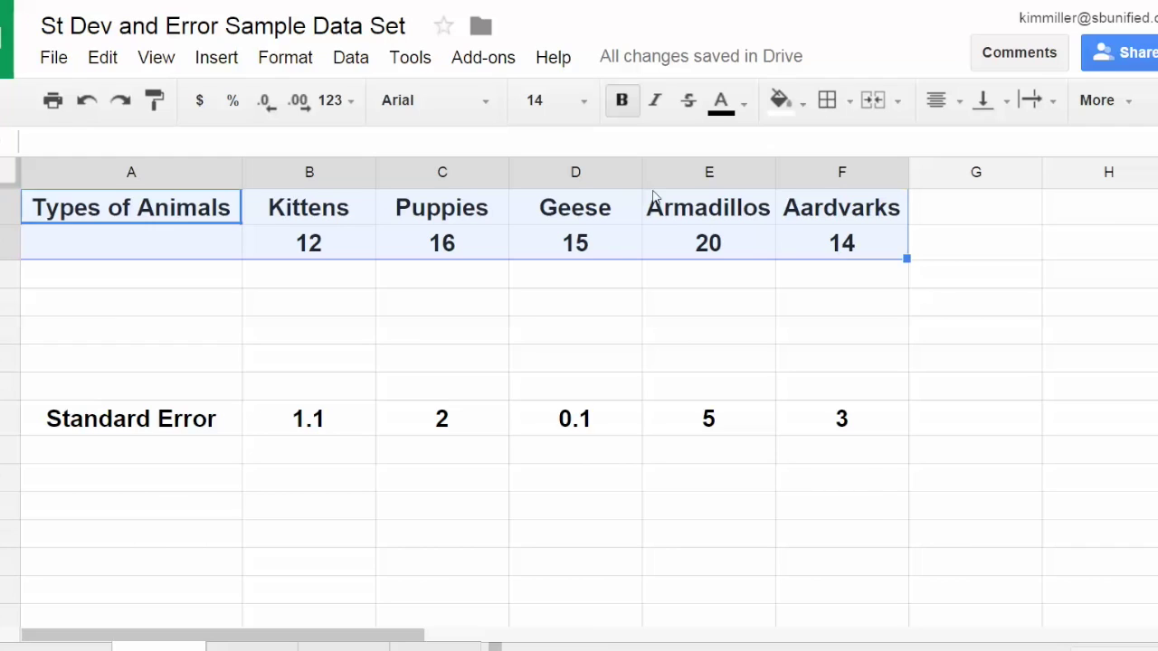
Step: Insert a chart from the selected animal data using Insert > Chart
left_click(225, 62)
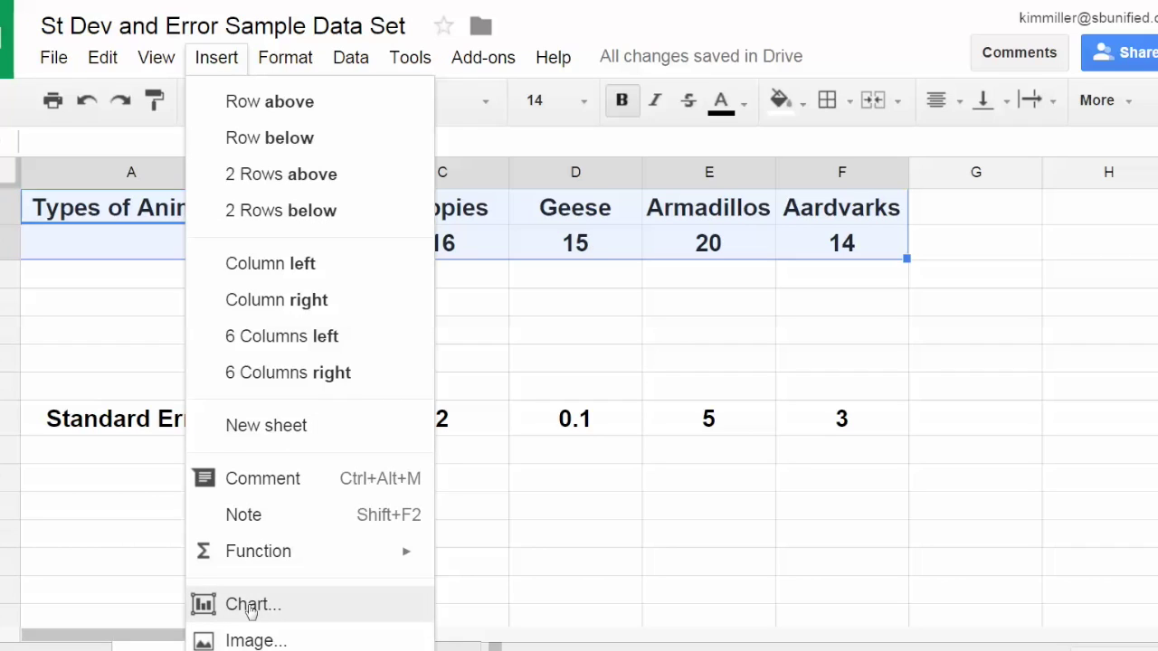
left_click(252, 606)
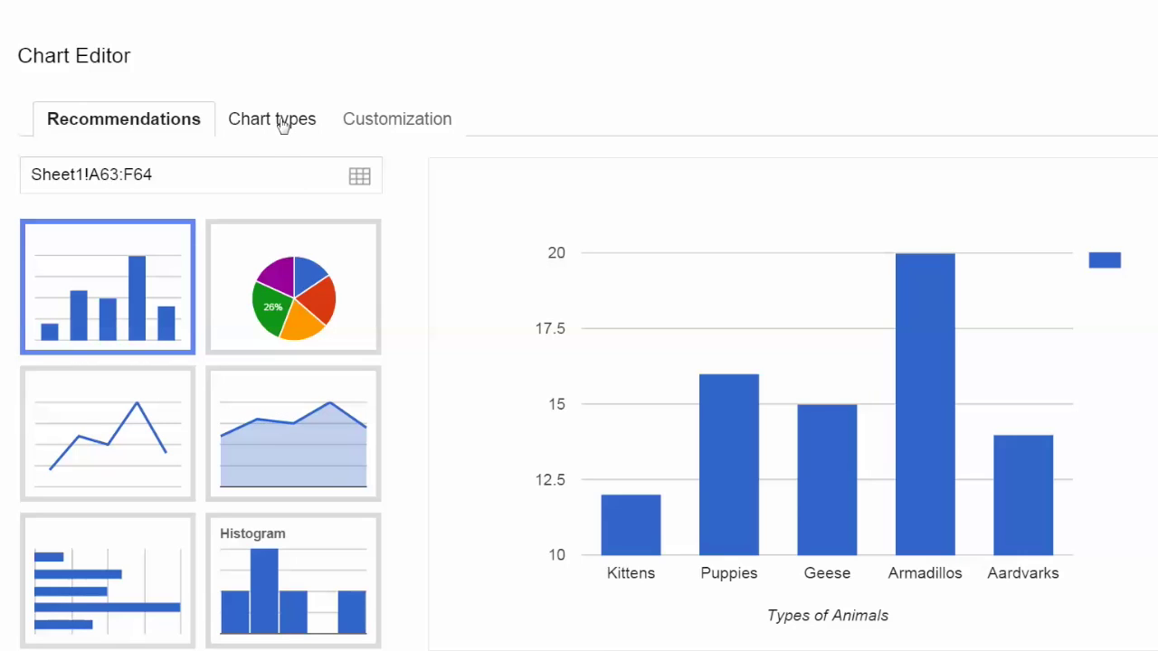
Step: Uncheck Switch rows / columns so each animal becomes its own colored series
left_click(282, 122)
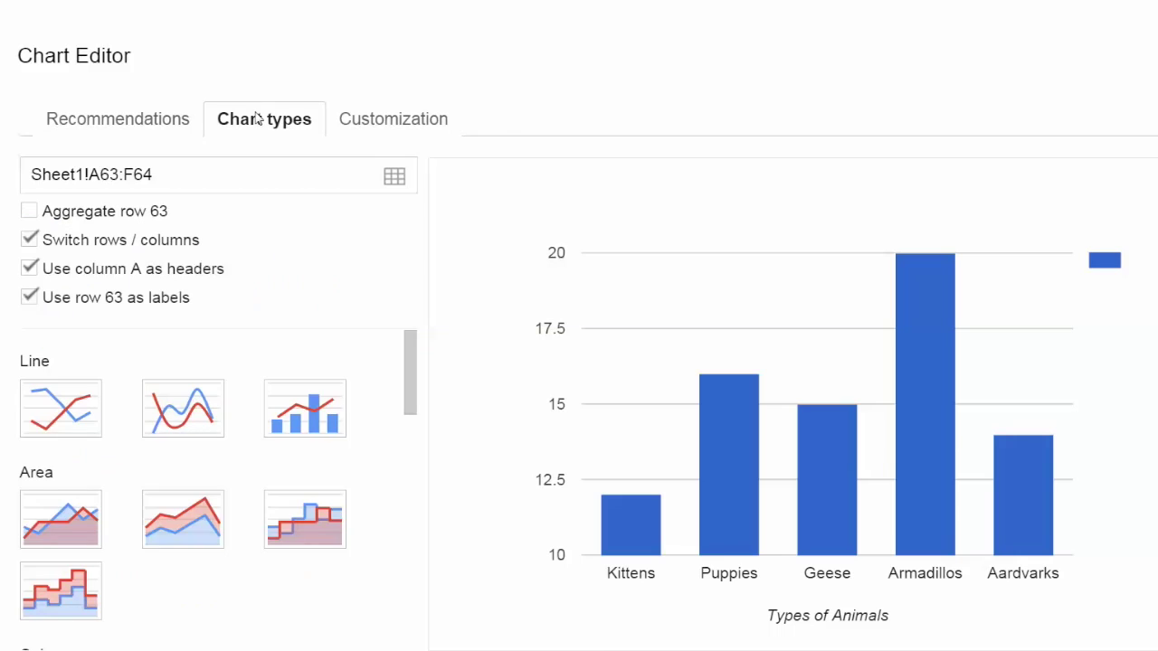
left_click(29, 241)
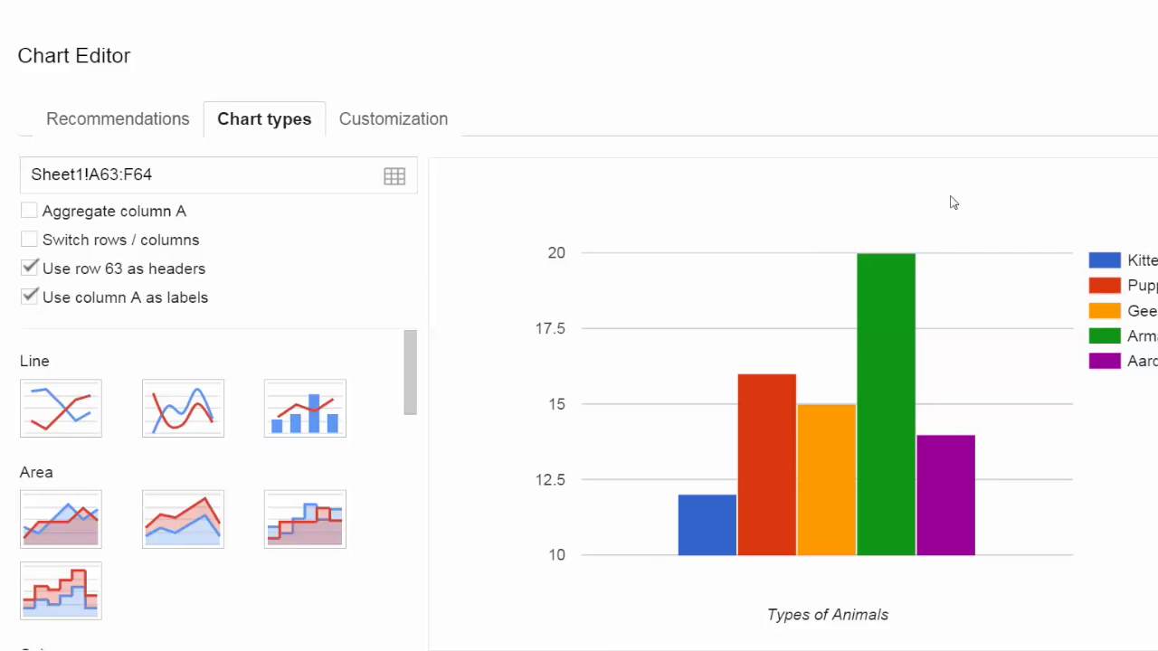
Step: Scroll the chart's Customization options down to the Series section
left_click(407, 123)
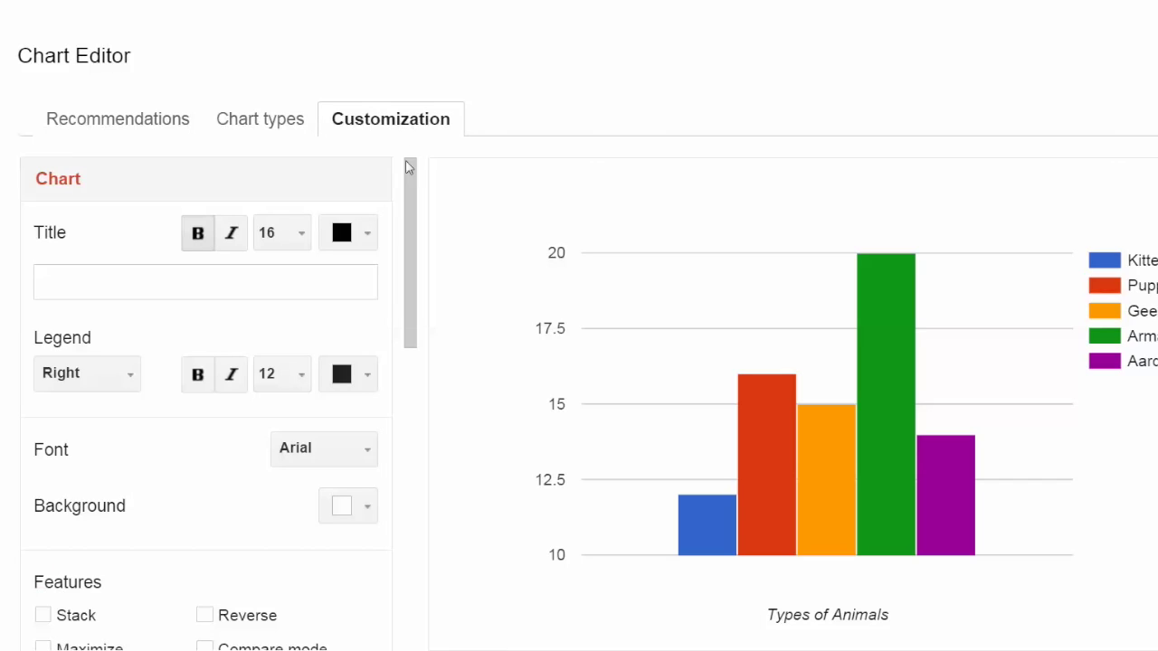
mouse_move(408, 172)
left_mouse_down()
mouse_move(410, 241)
mouse_move(410, 187)
left_mouse_up()
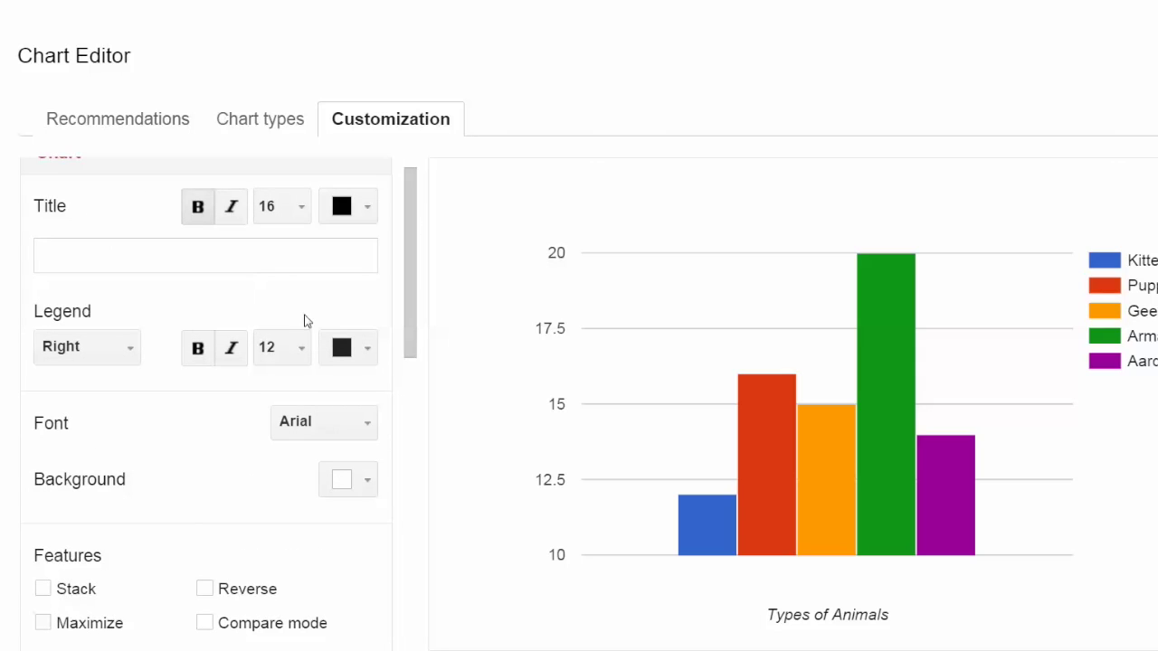
left_click_drag(409, 245, 386, 371)
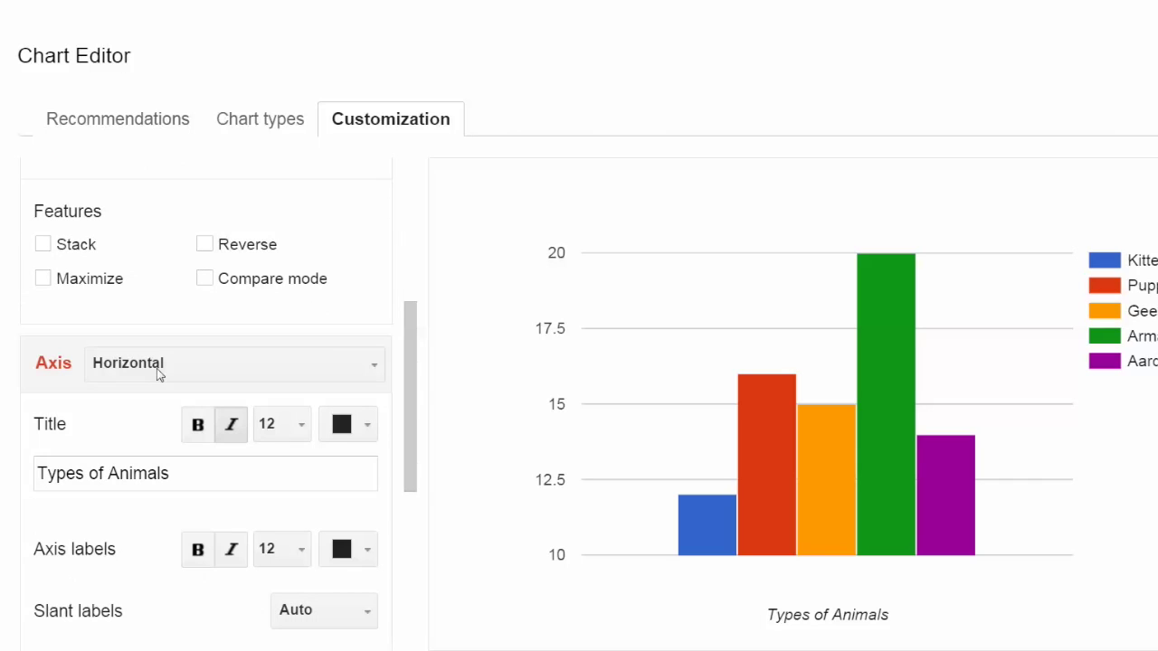
scroll(409, 404, "down", 1)
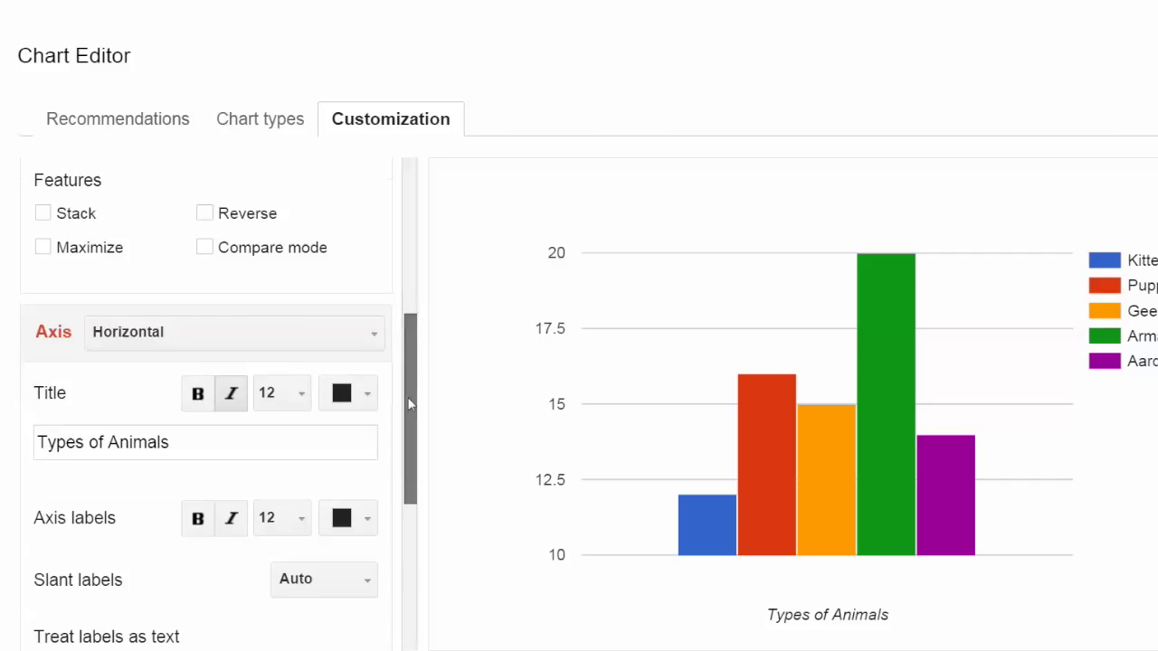
scroll(407, 405, "down", 4)
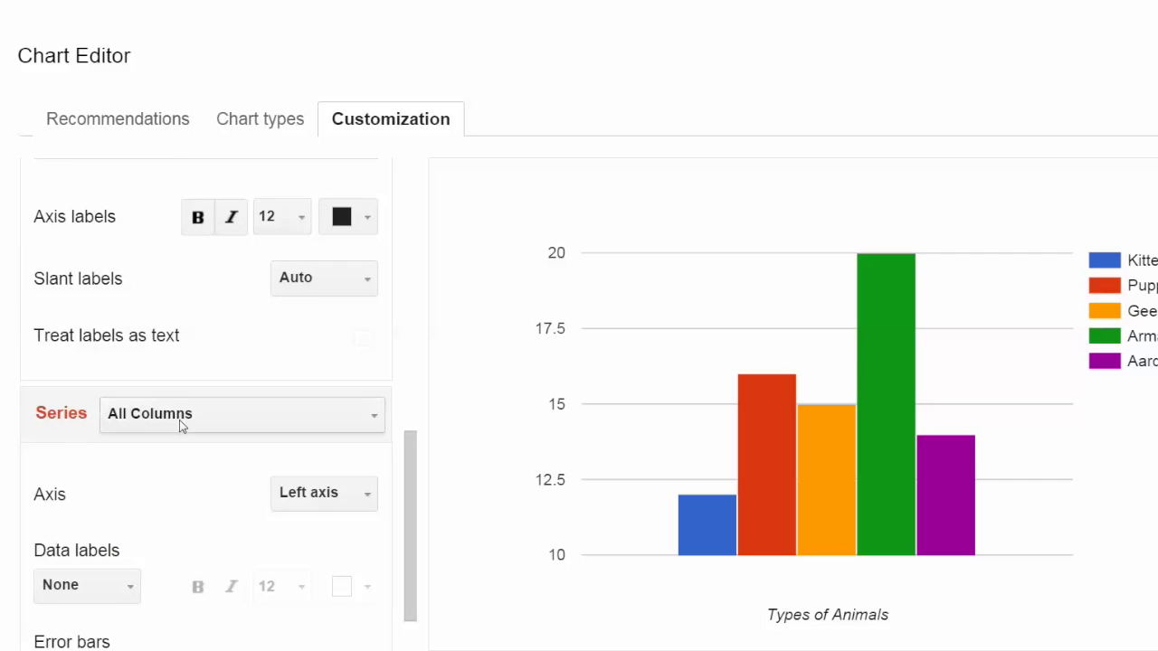
Step: Set the Kittens series error bars to Constant, changing the value from 10 to 1
left_click(370, 425)
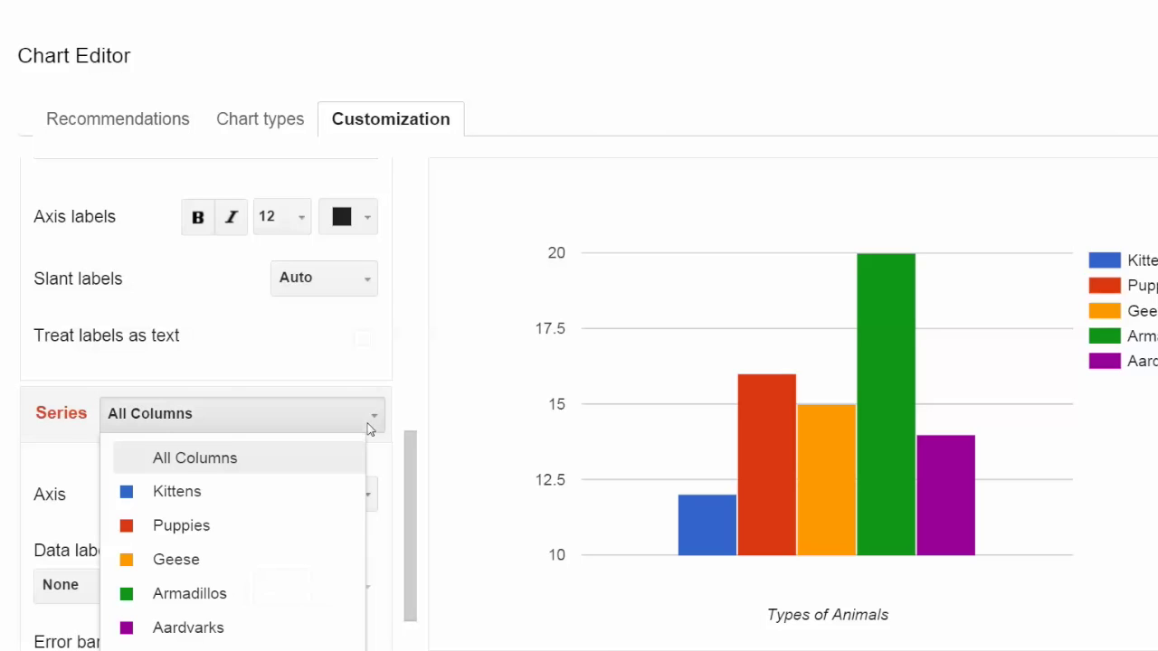
left_click(300, 495)
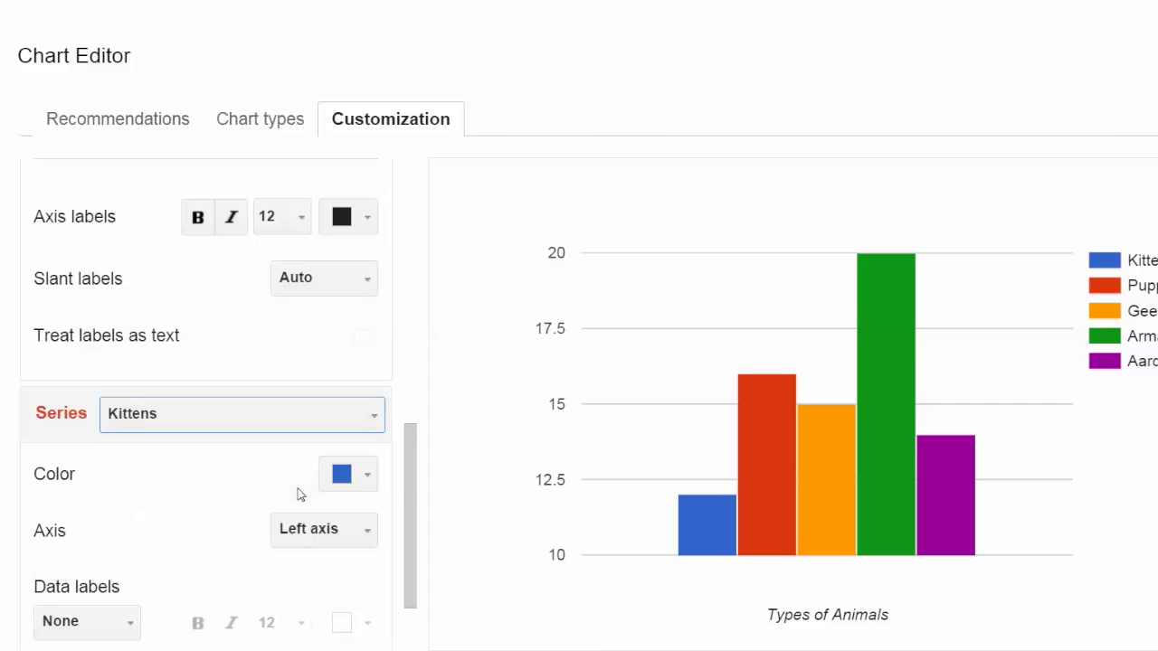
left_click_drag(408, 438, 407, 504)
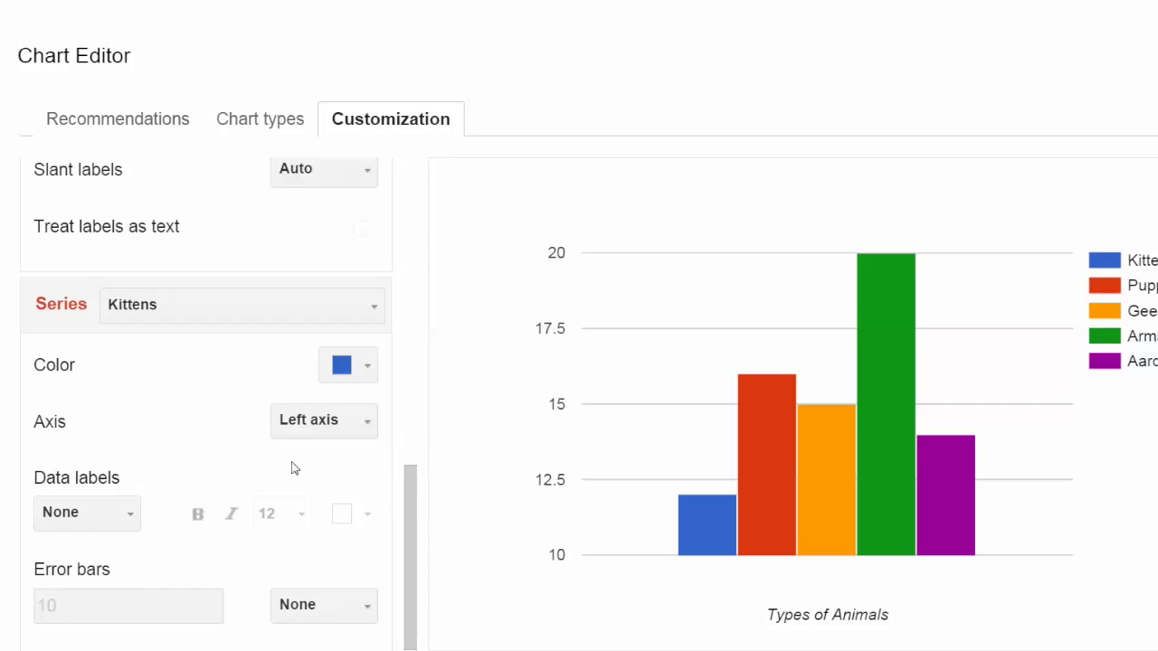
left_click(305, 608)
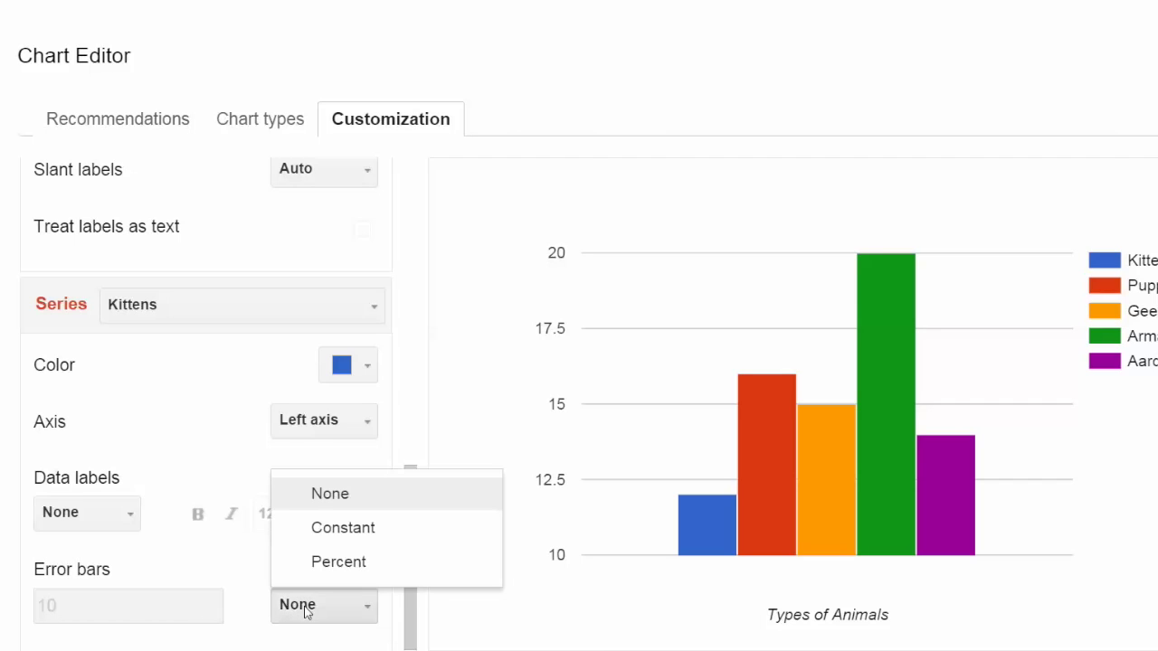
left_click(340, 530)
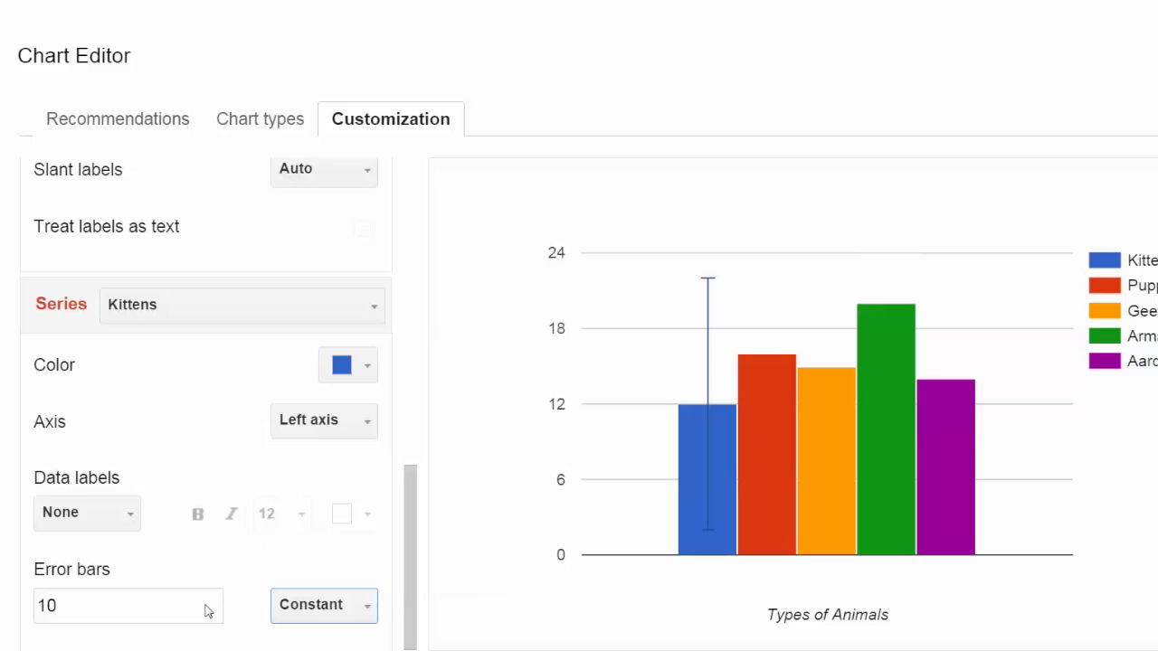
left_click(60, 606)
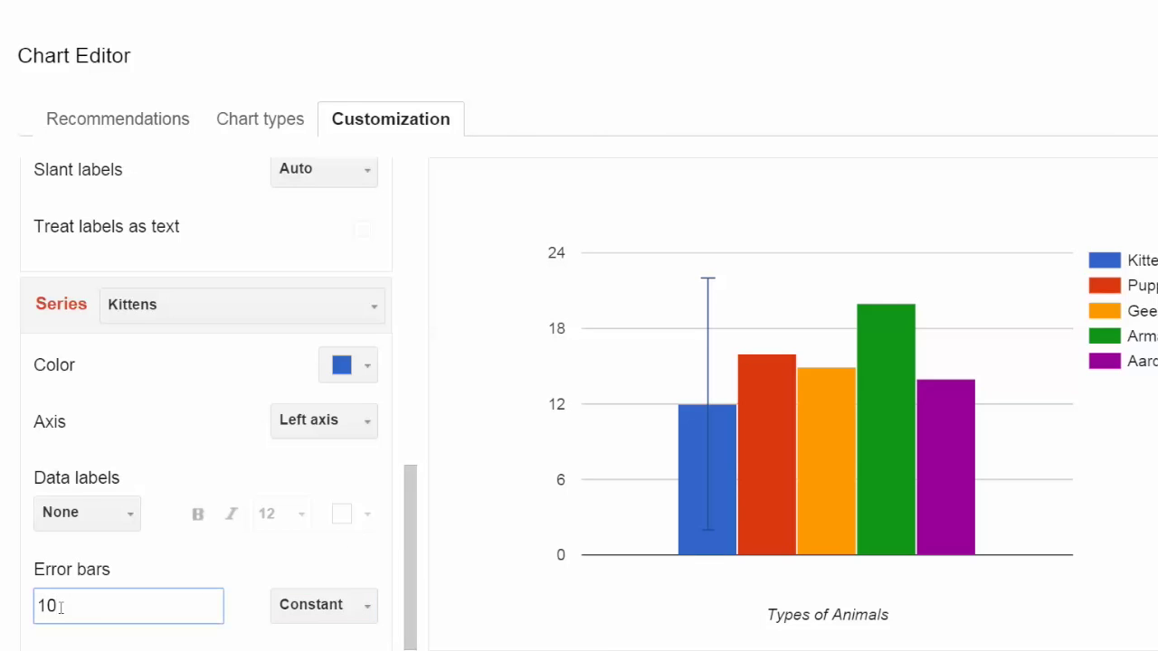
key("BackSpace")
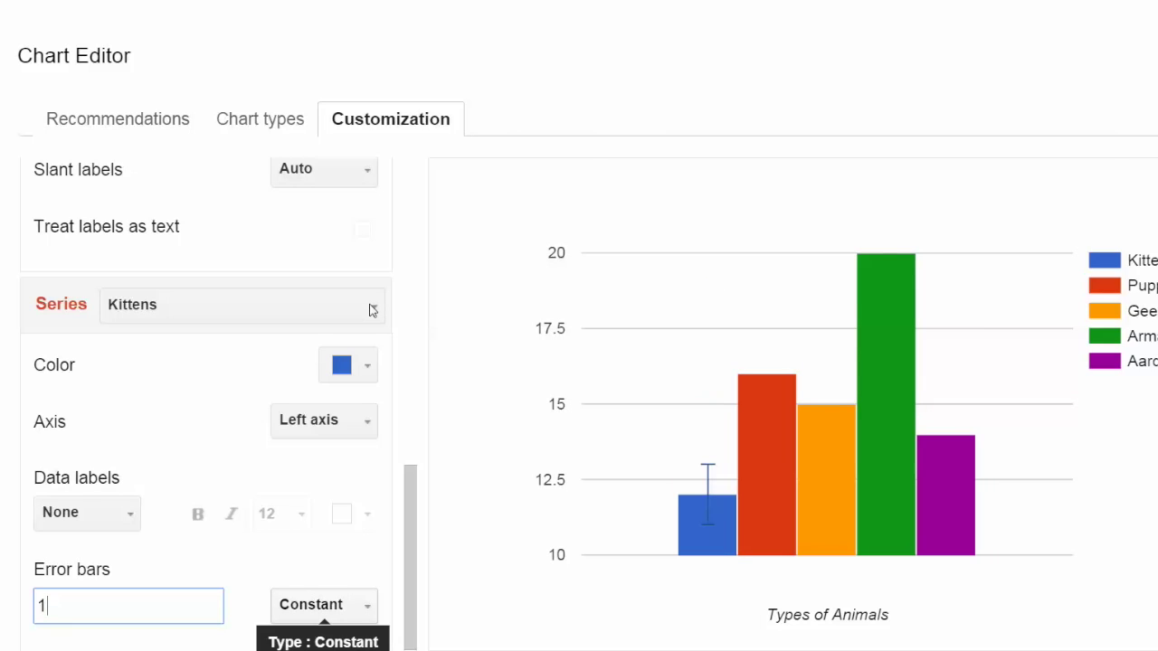
left_click(371, 310)
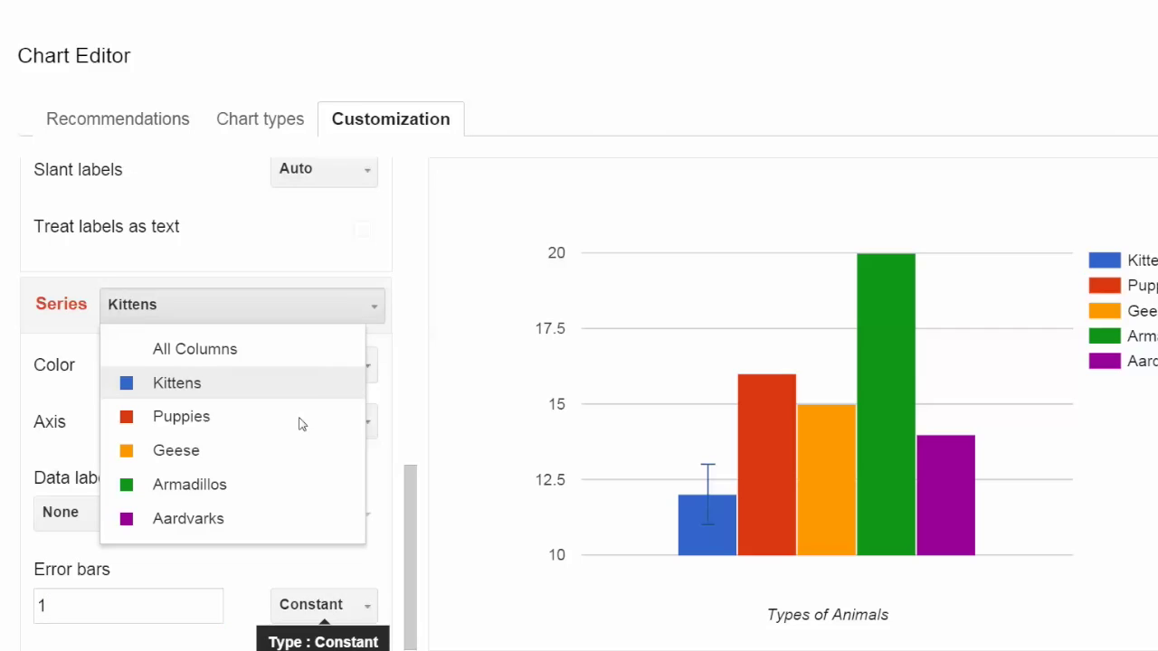
Step: Give the Puppies series Constant error bars with a value of 0.5
left_click(234, 420)
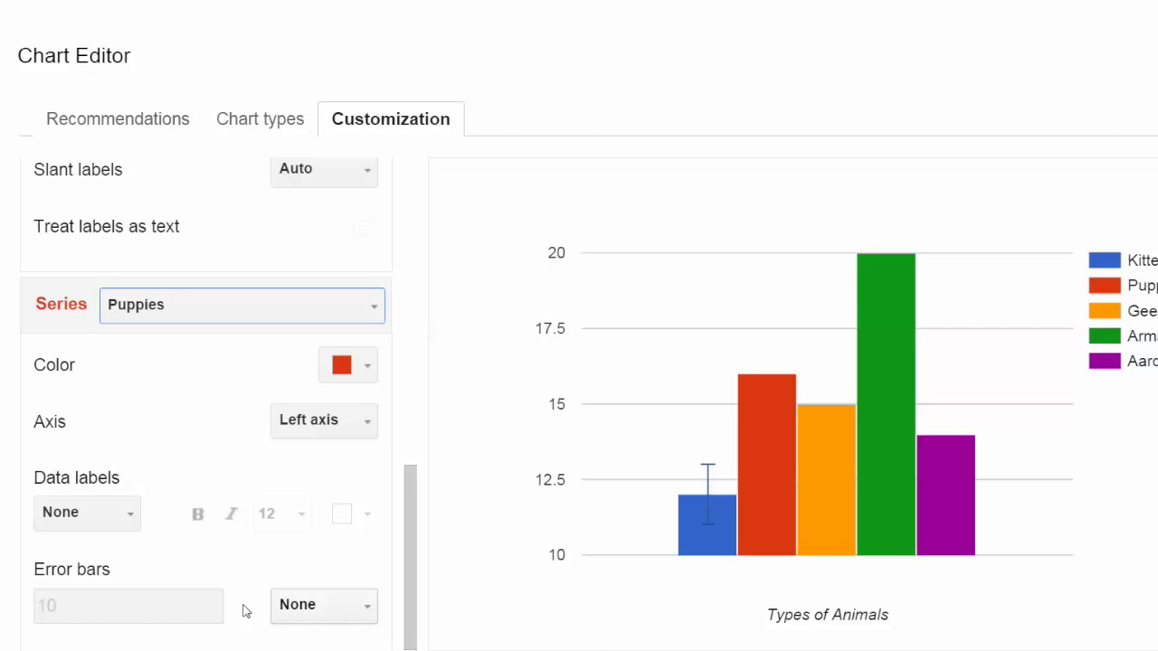
left_click(301, 606)
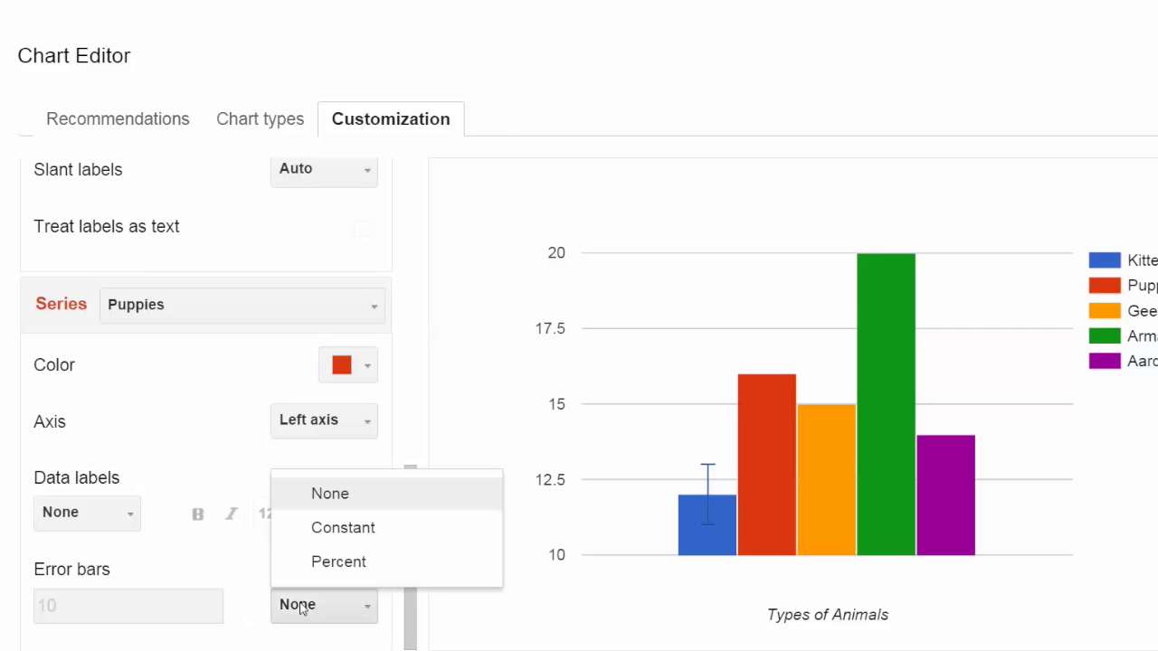
left_click(344, 531)
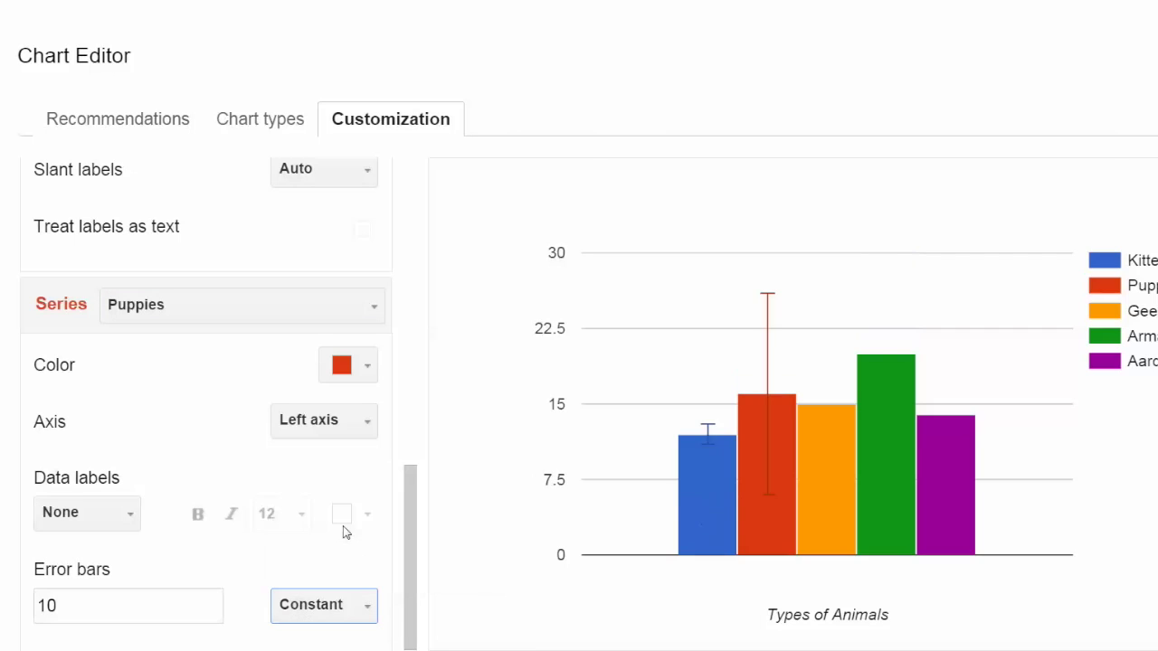
left_click(132, 605)
key("BackSpace")
key("BackSpace")
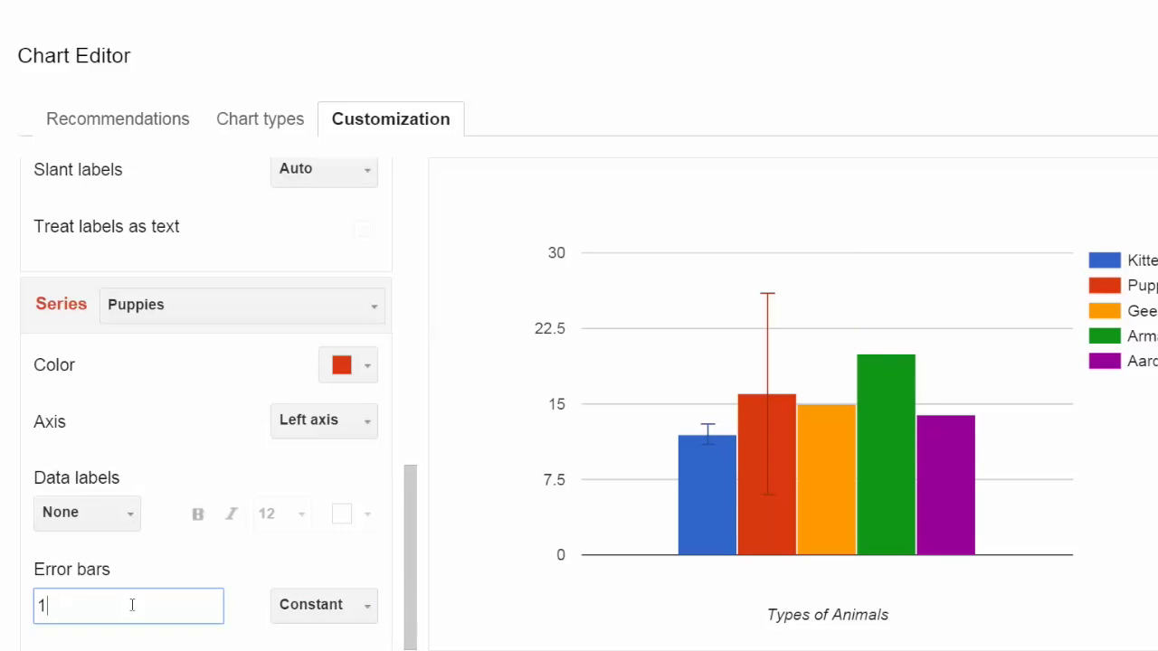
type(".5")
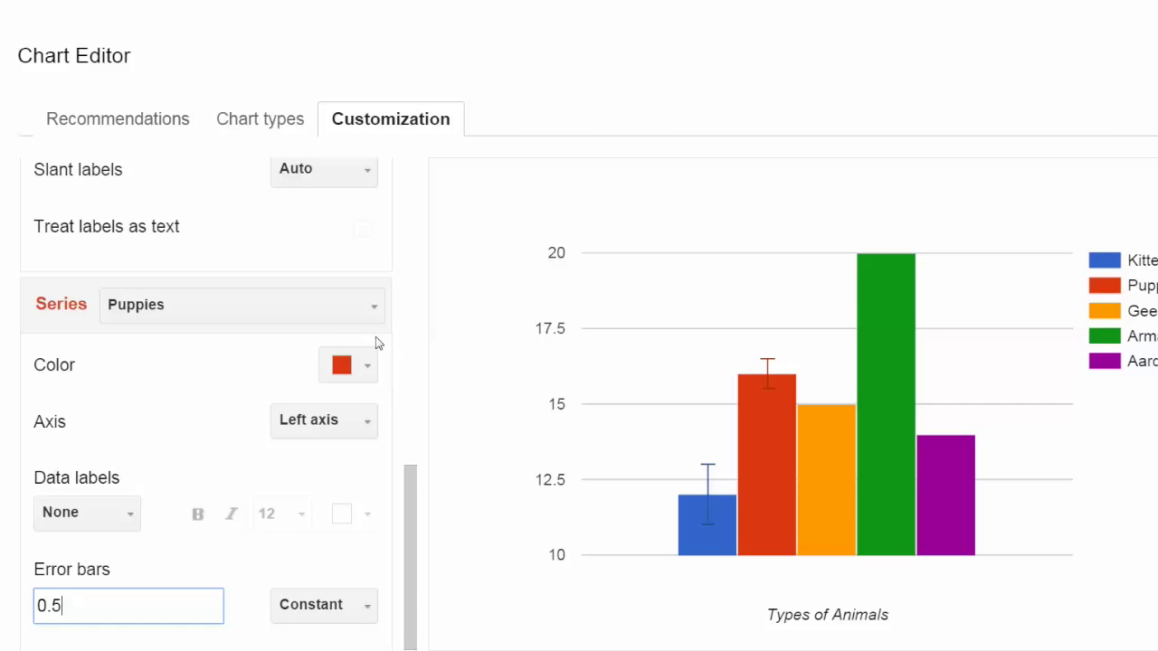
left_click(371, 312)
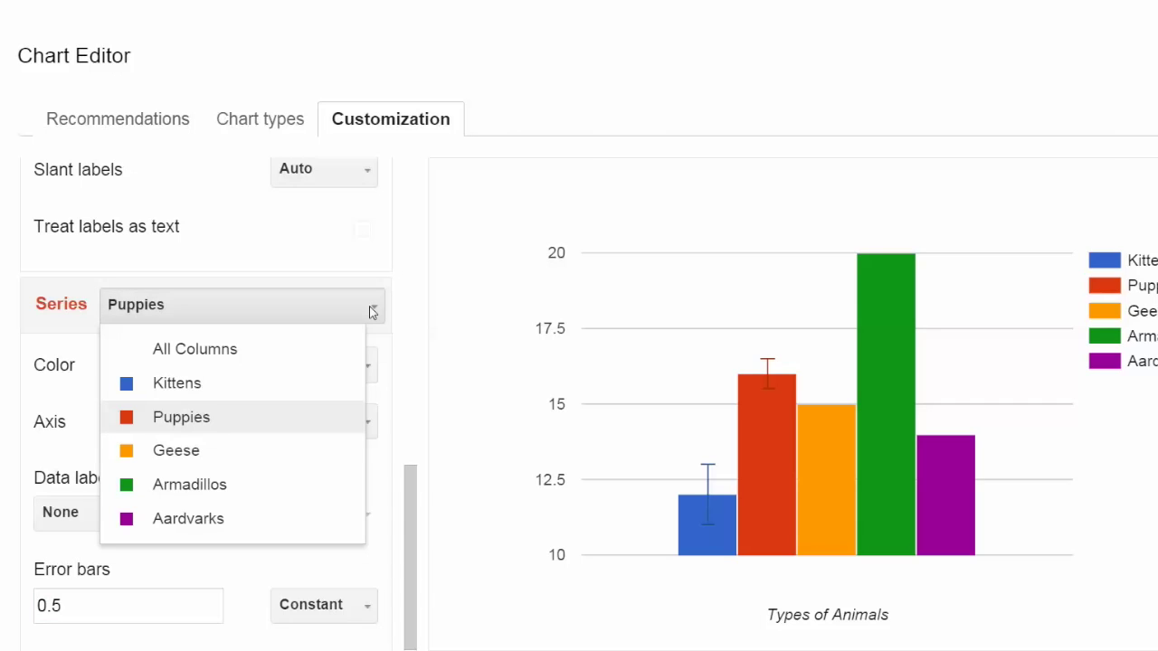
Step: Pick the Geese series, then close the chart editor and select cells A1:A2 on the sheet
left_click(272, 455)
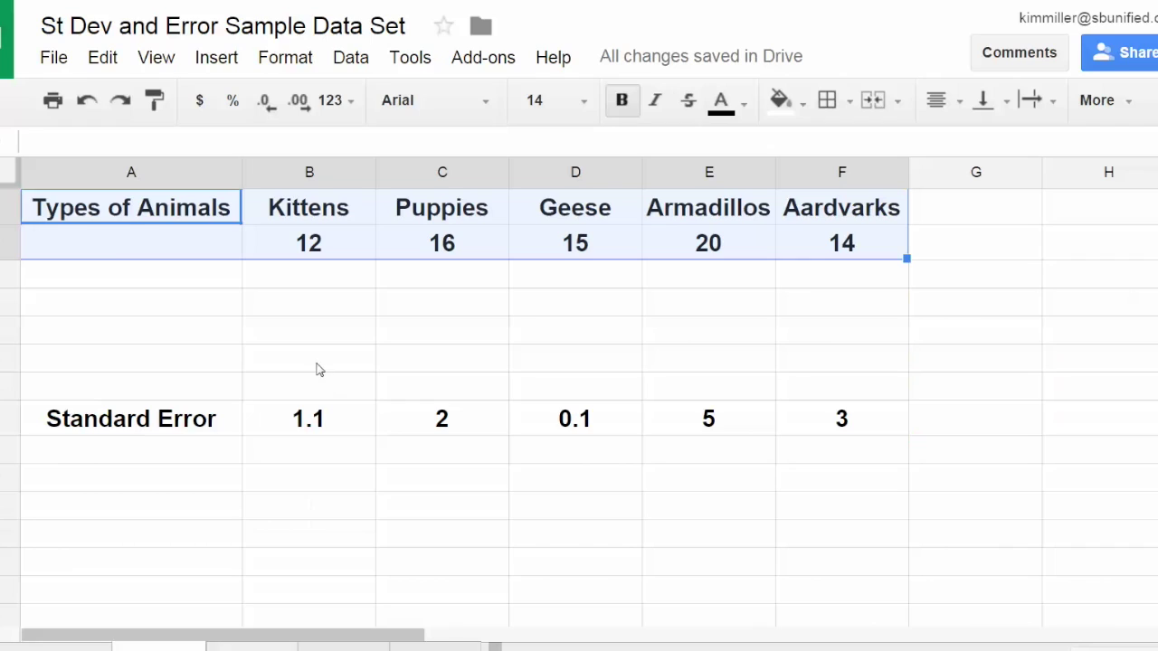
left_click(125, 215)
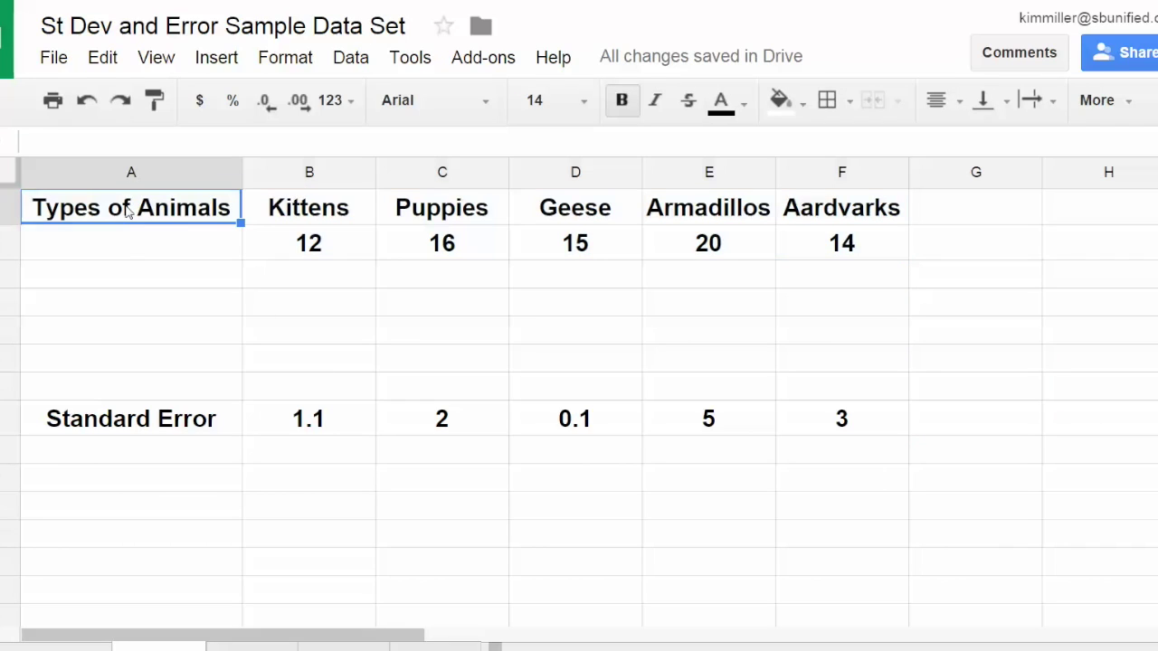
left_click_drag(128, 209, 119, 251)
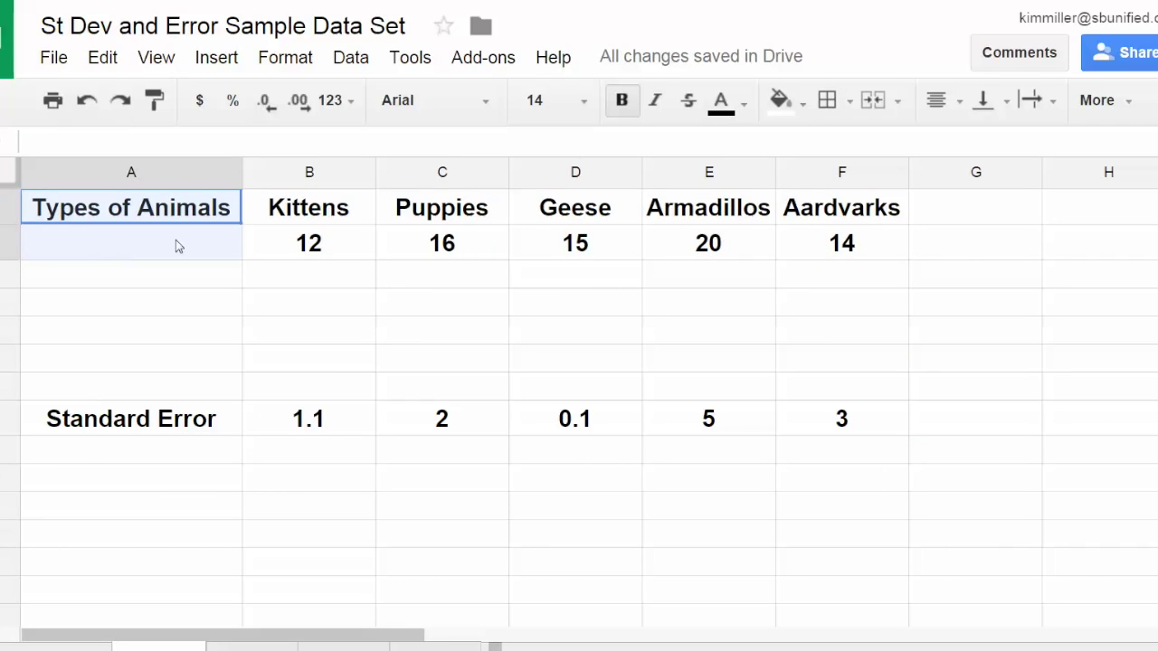
left_click_drag(190, 247, 822, 265)
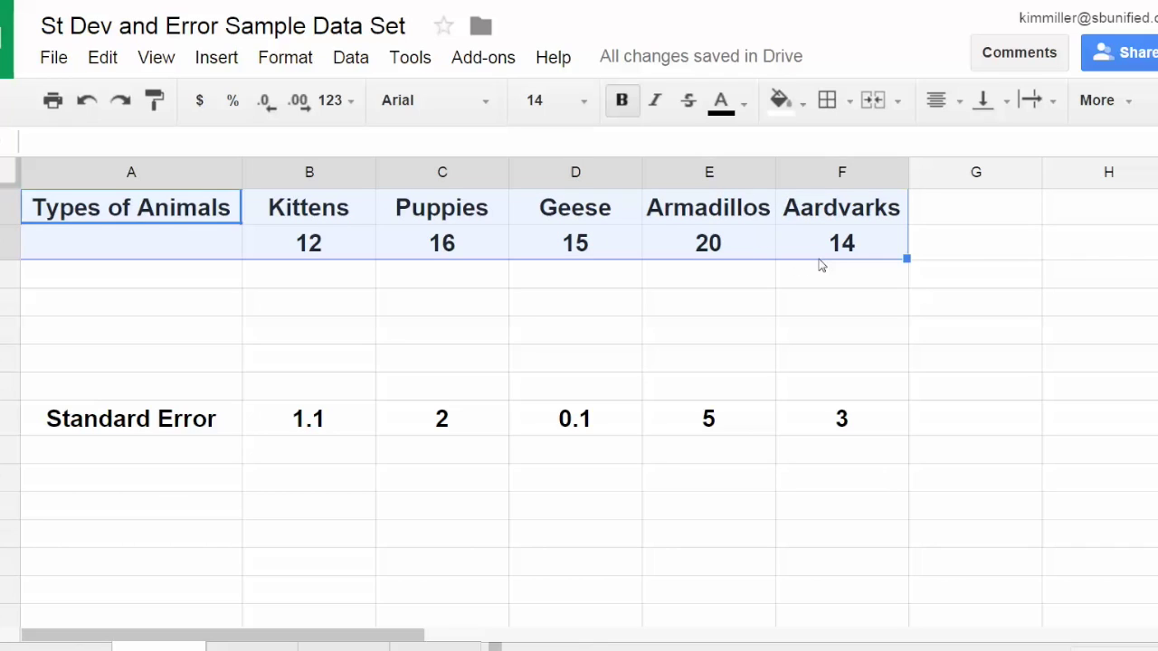